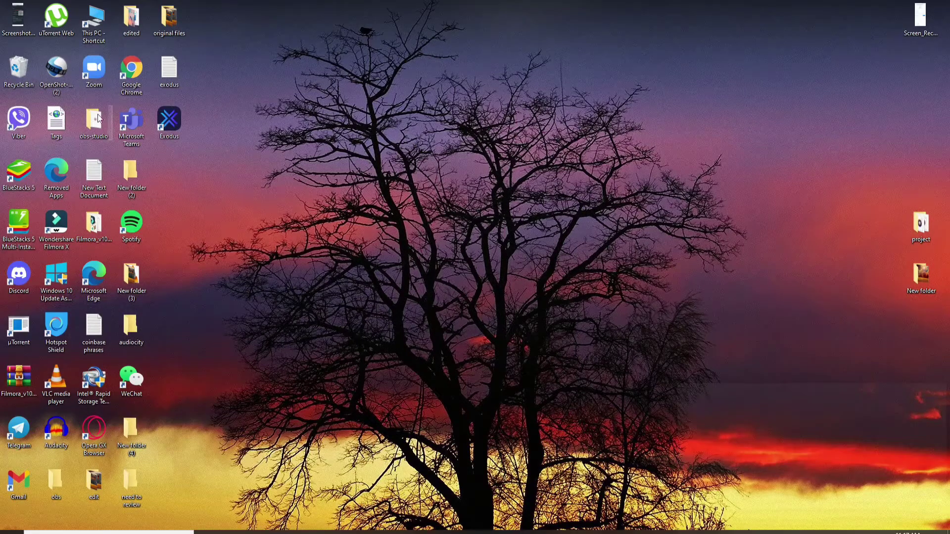
double_click(128, 77)
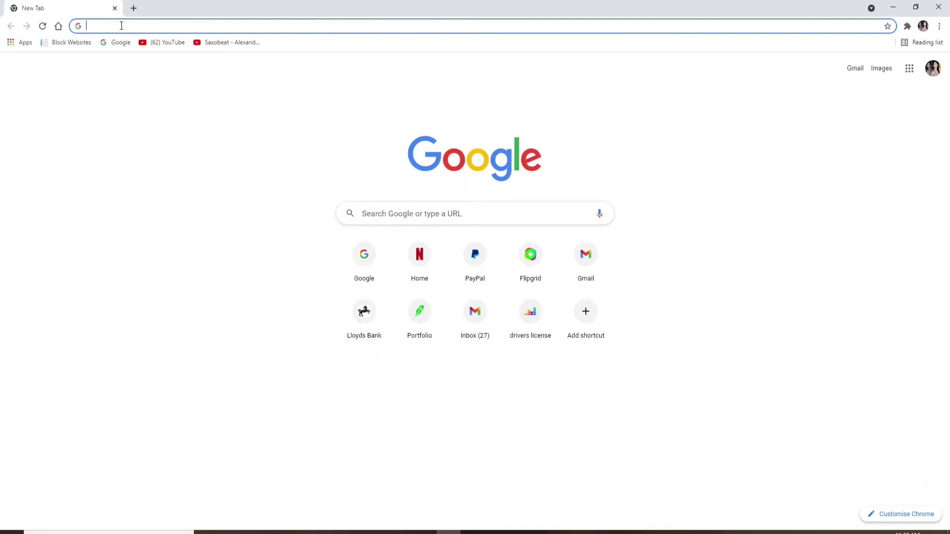
type("www.kiwibank.co.nz")
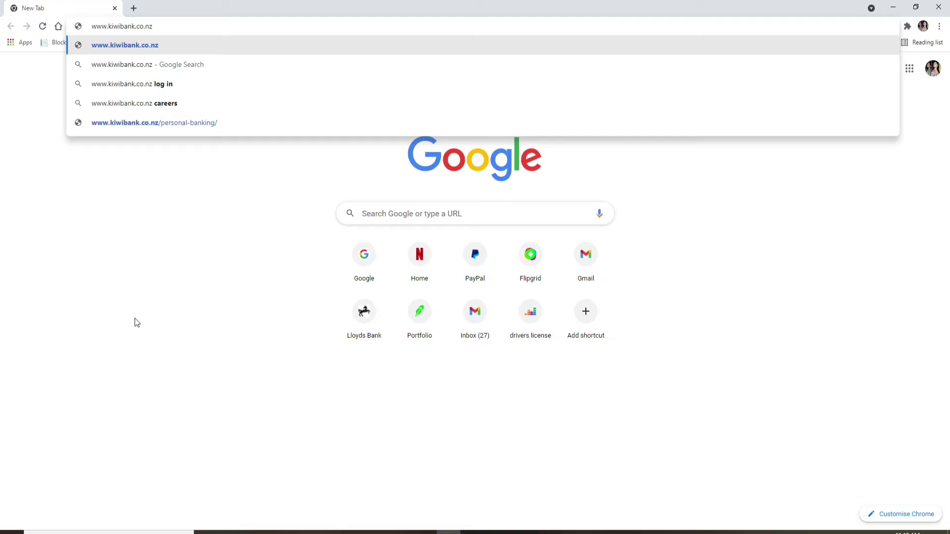
key("Return")
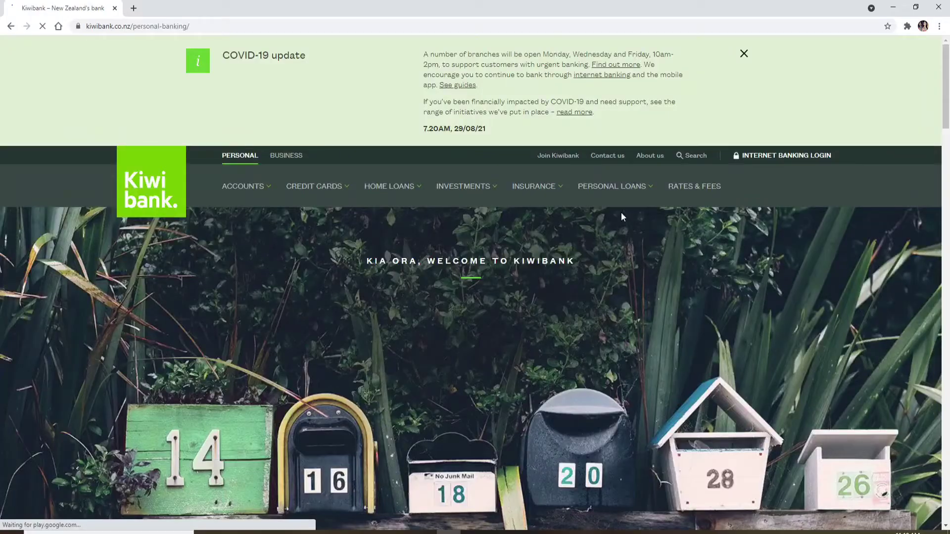
Close the COVID-19 update banner on the Kiwibank site
left_click(744, 54)
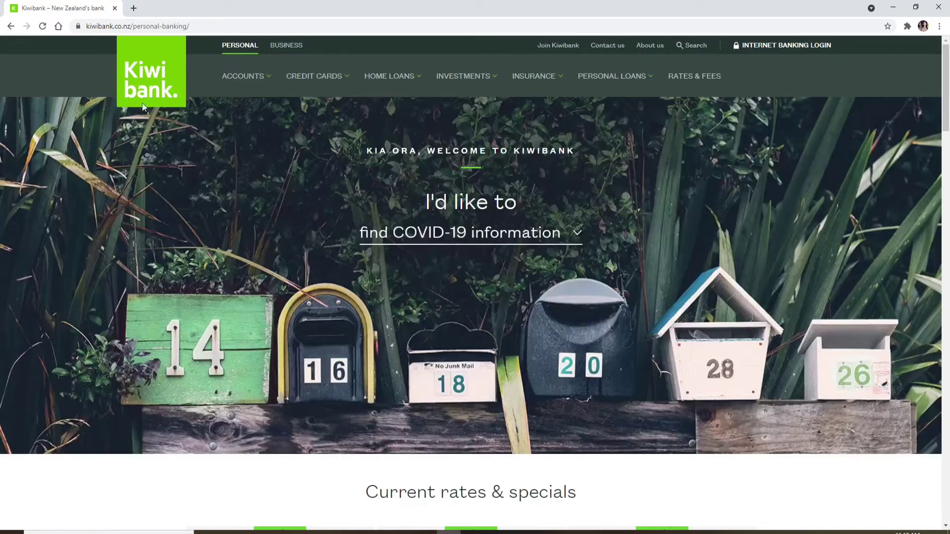
scroll(475, 297, "down", 3)
scroll(475, 297, "up", 3)
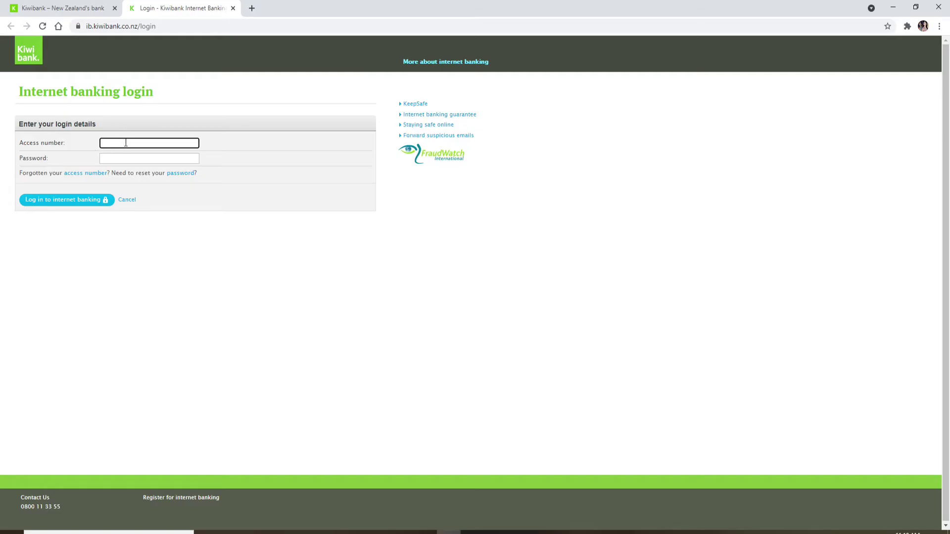
left_click(117, 157)
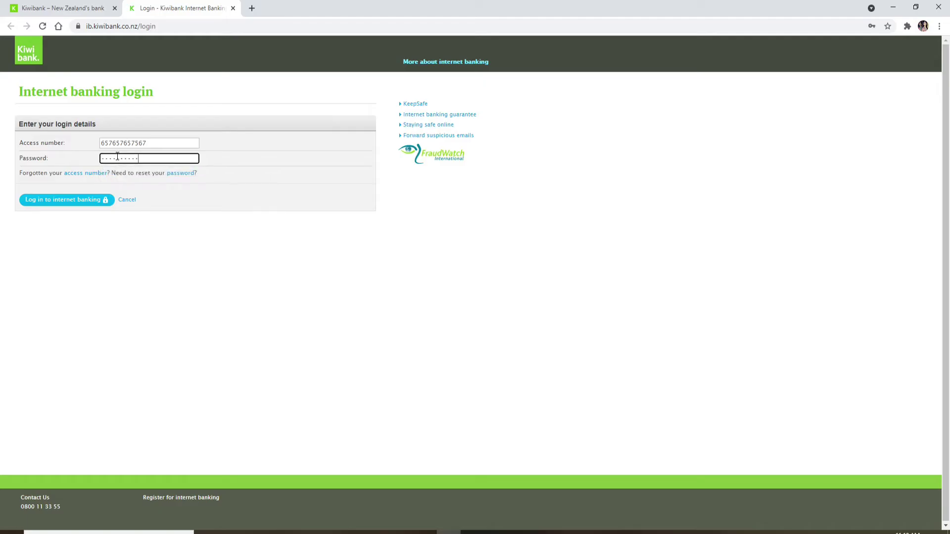
left_click(178, 143)
left_click(177, 143)
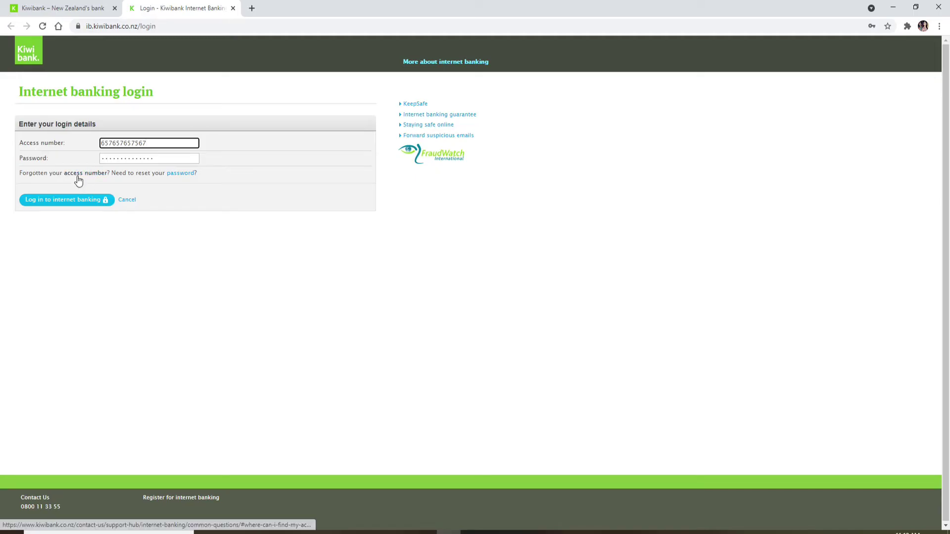
Return focus to the Password field on the filled-in login form
left_click(160, 159)
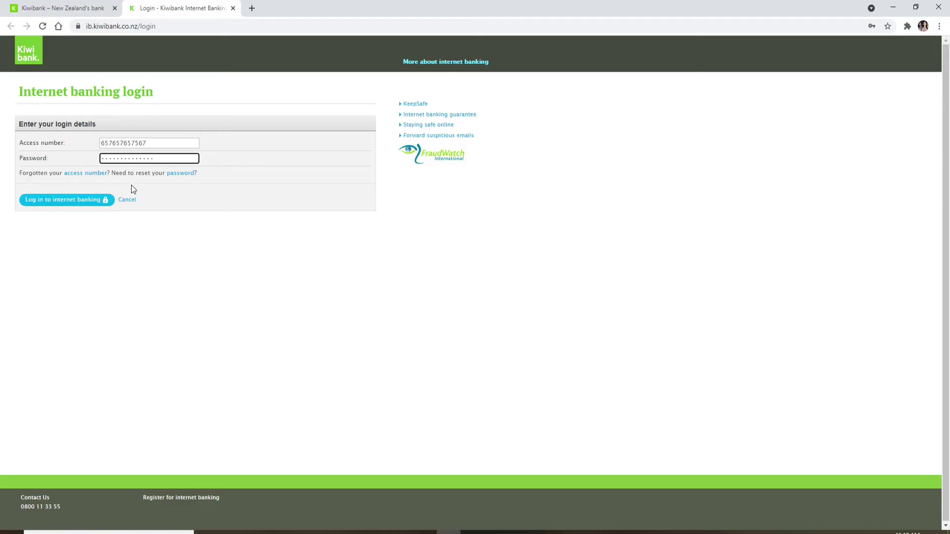